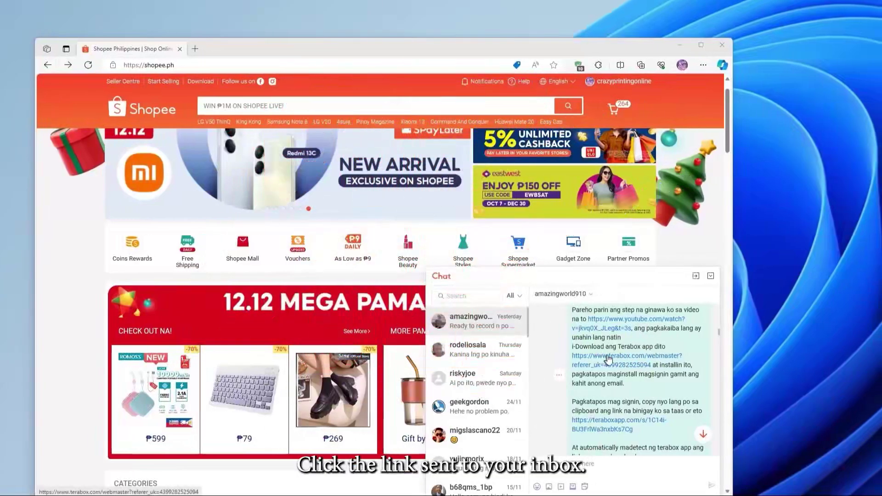
- Follow the terabox.com link in the Shopee chat and confirm leaving for the external site
left_click(604, 356)
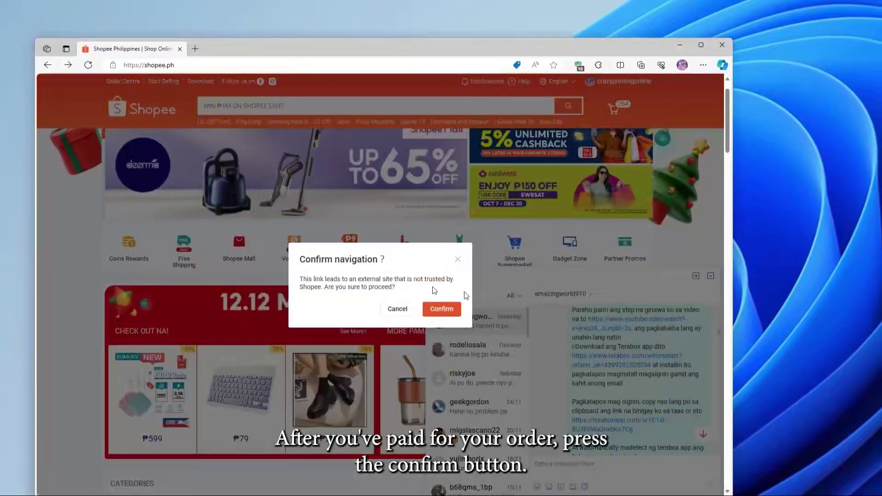
left_click(441, 309)
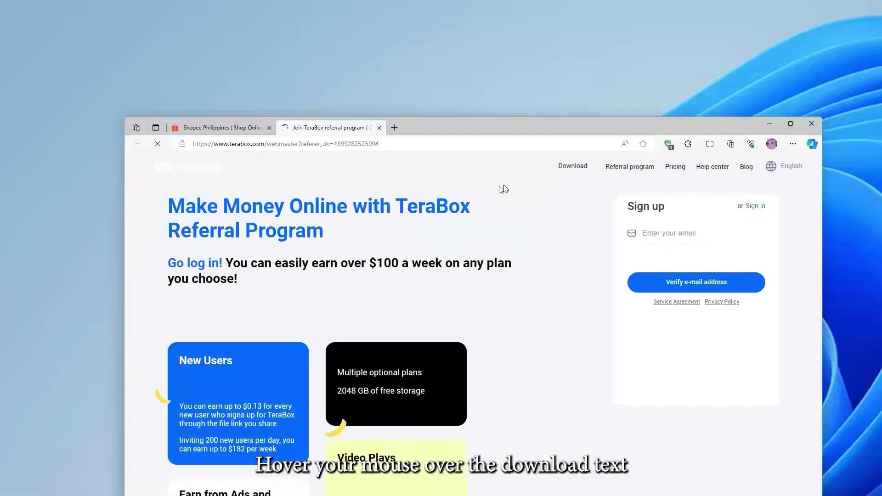
- Download TeraBox for PC from the Download menu, then close that tab
mouse_move(471, 98)
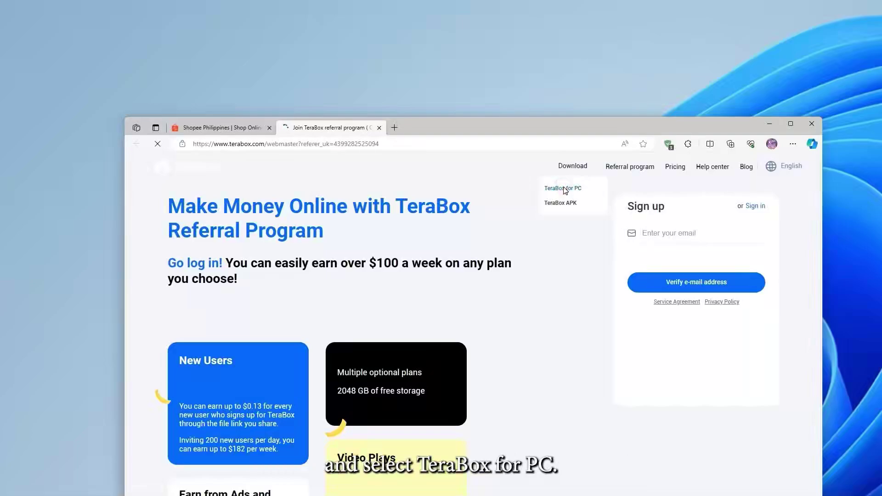
left_click(563, 189)
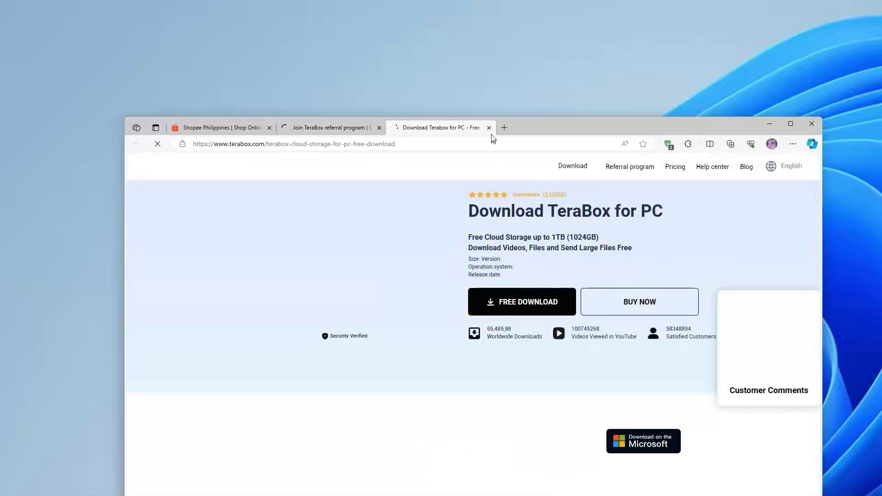
left_click(489, 128)
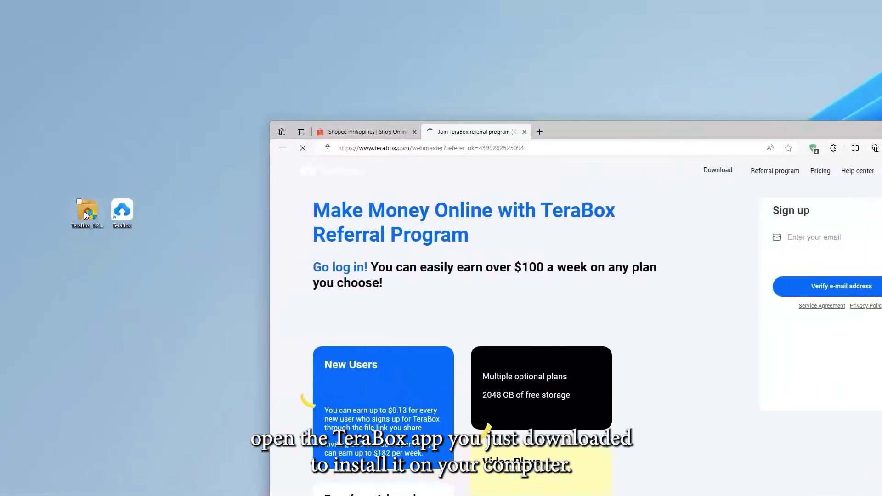
- Launch the downloaded TeraBox installer from the desktop with Open
right_click(90, 211)
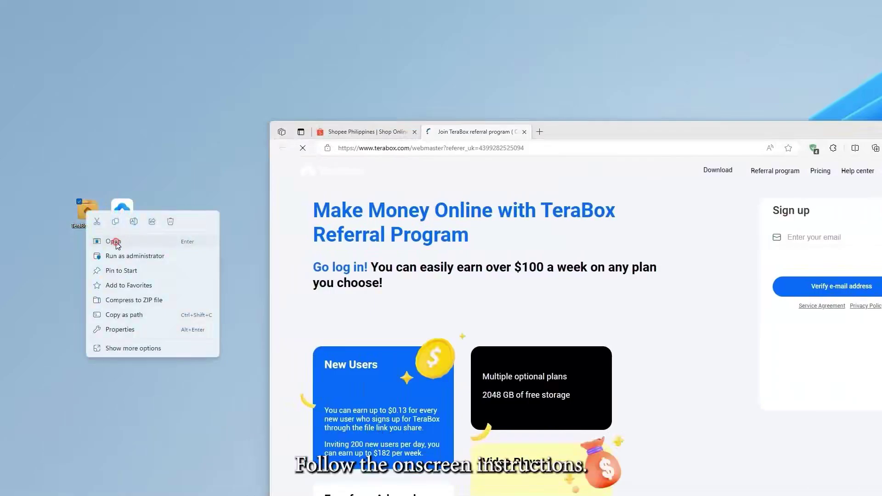
left_click(114, 242)
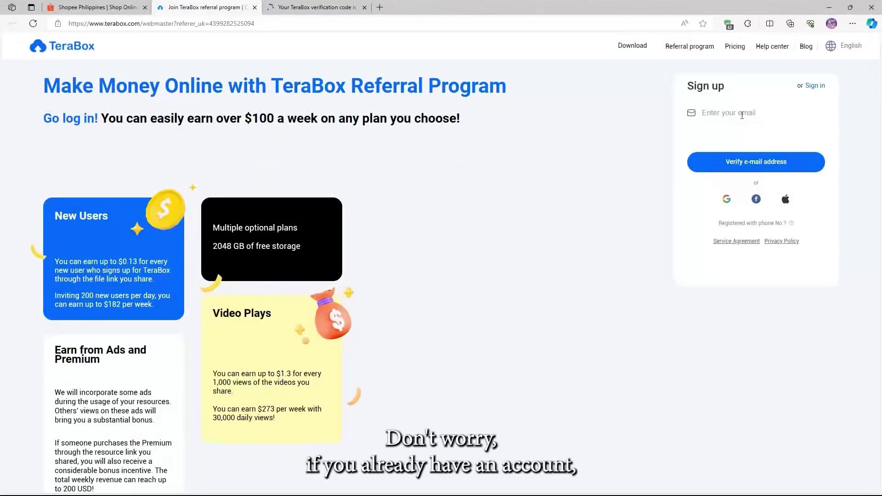
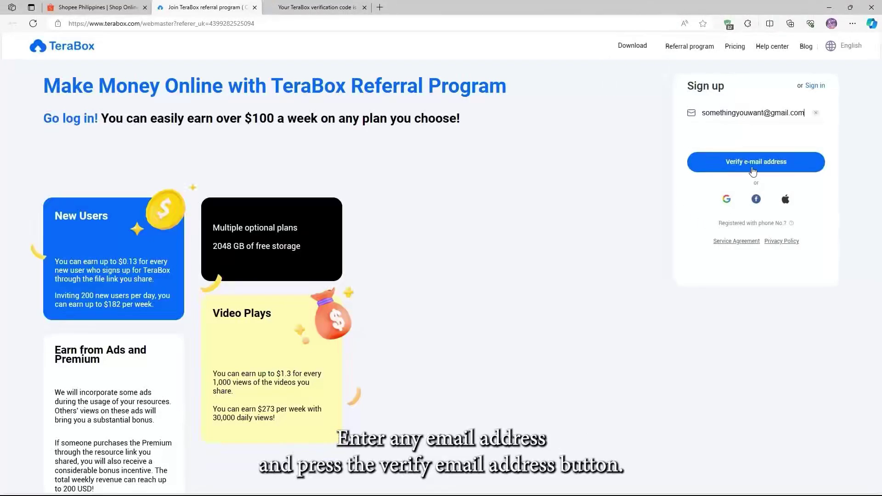
- Enter the sign-up e-mail address, request a verification code, and copy the code from Gmail
left_click(791, 168)
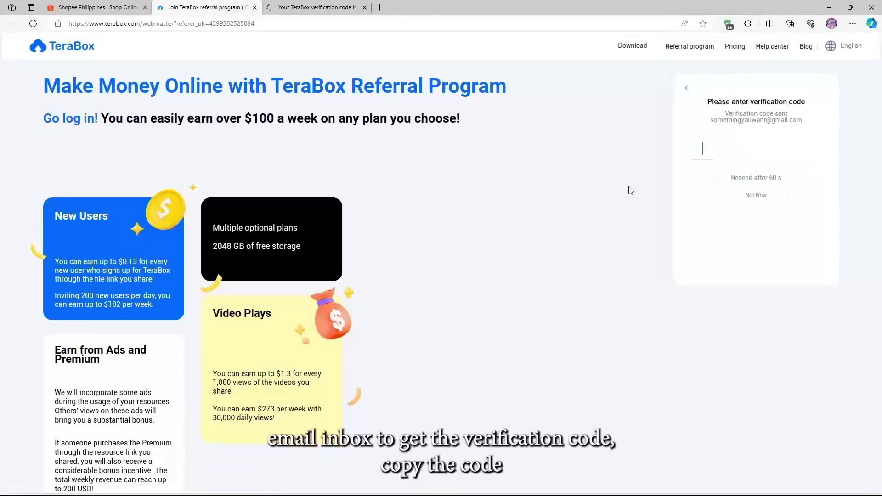
left_click(323, 8)
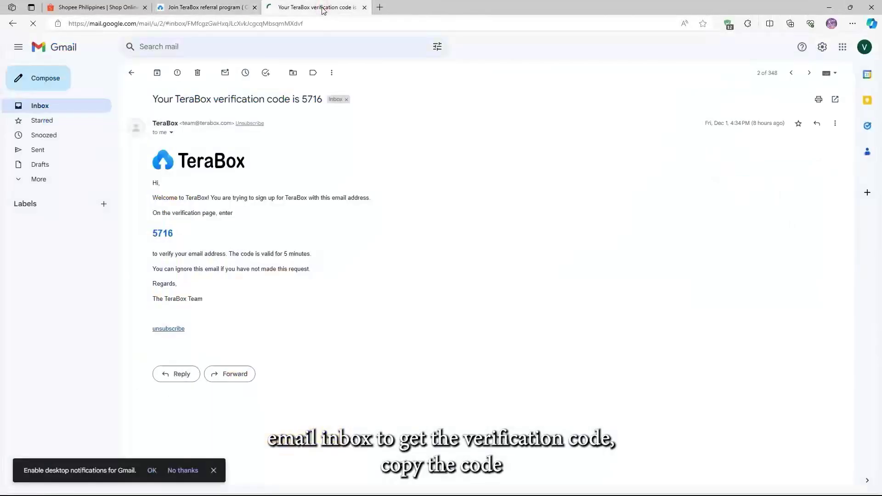
left_click_drag(150, 237, 184, 236)
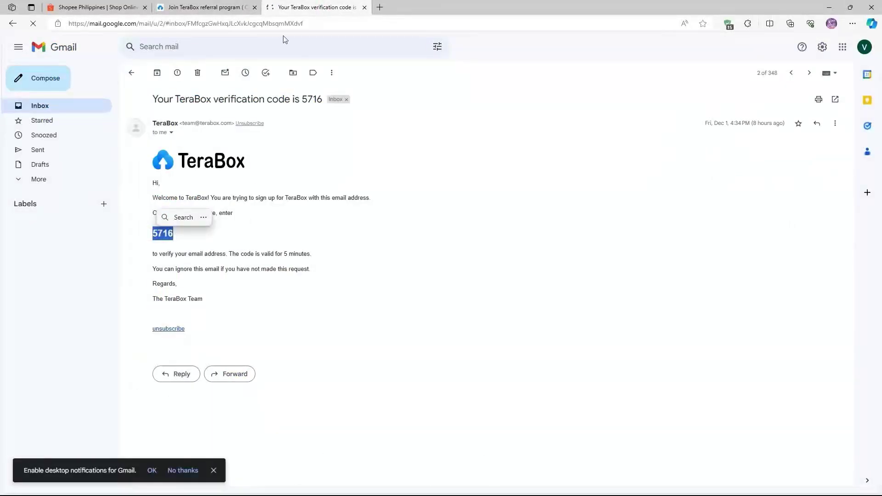
key("ctrl+c")
left_click(205, 8)
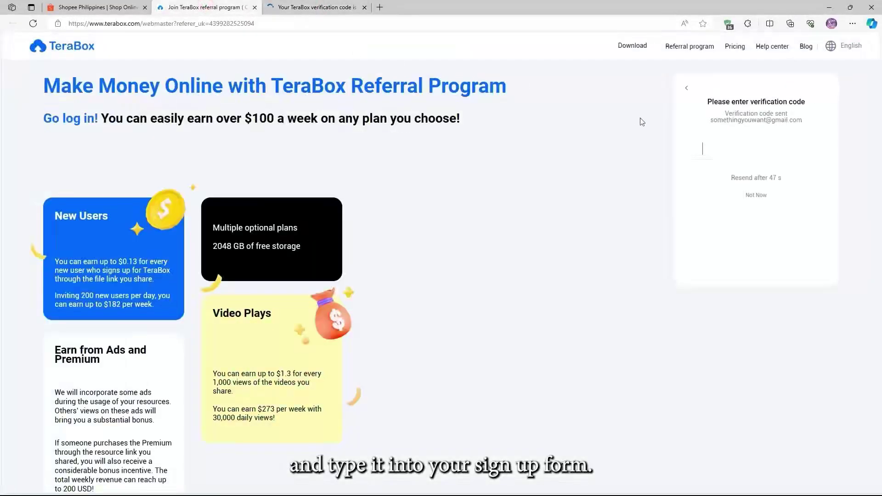
- Enter the emailed verification code and a confirmed password, then register the TeraBox account
left_click(694, 148)
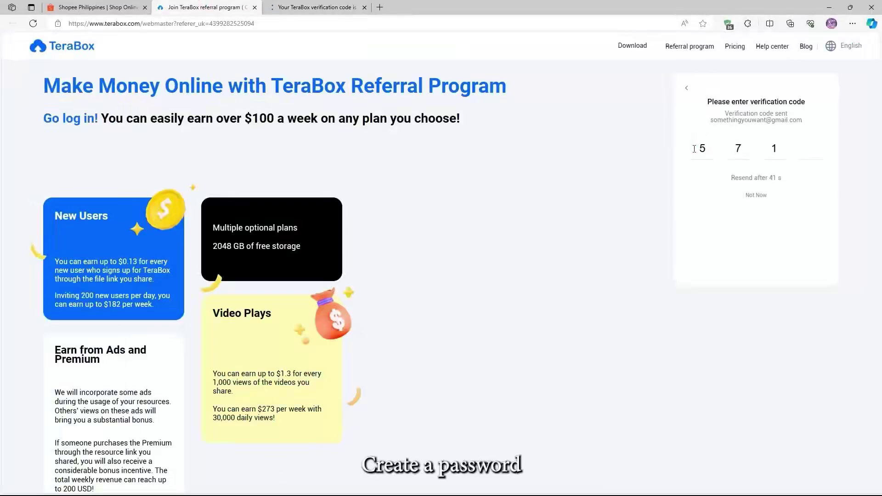
left_click(726, 140)
type("**********")
left_click(726, 179)
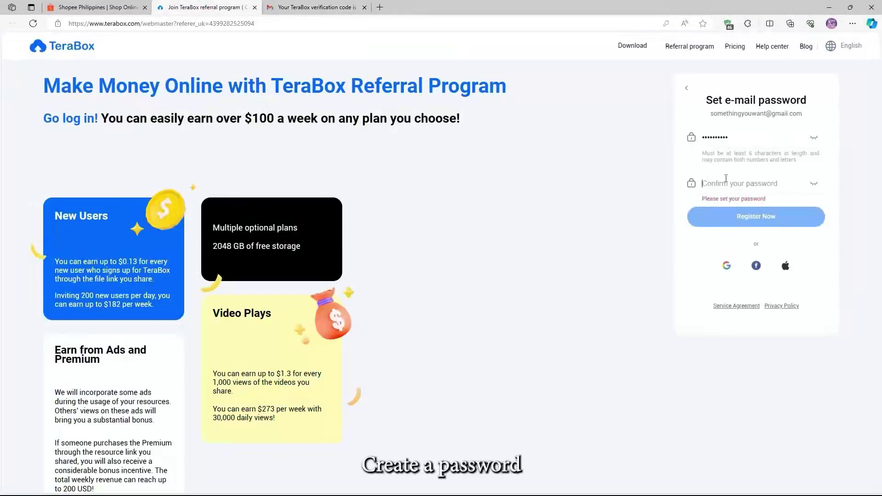
type("*******")
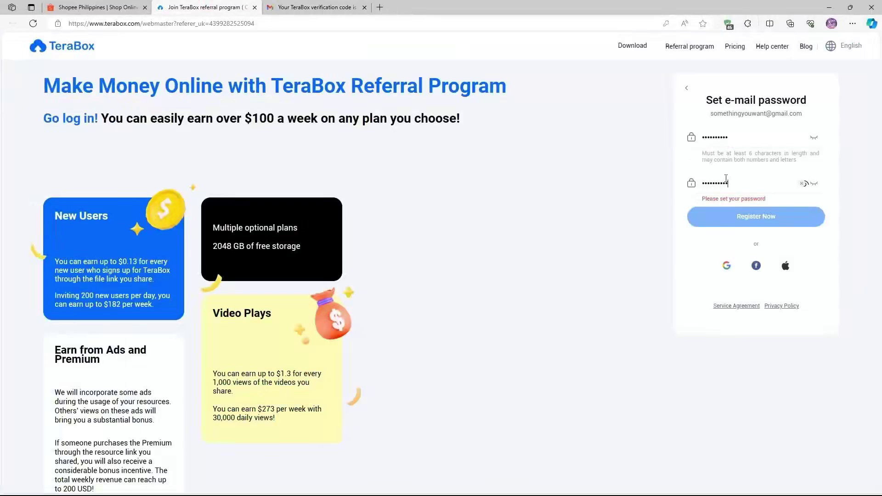
left_click(762, 216)
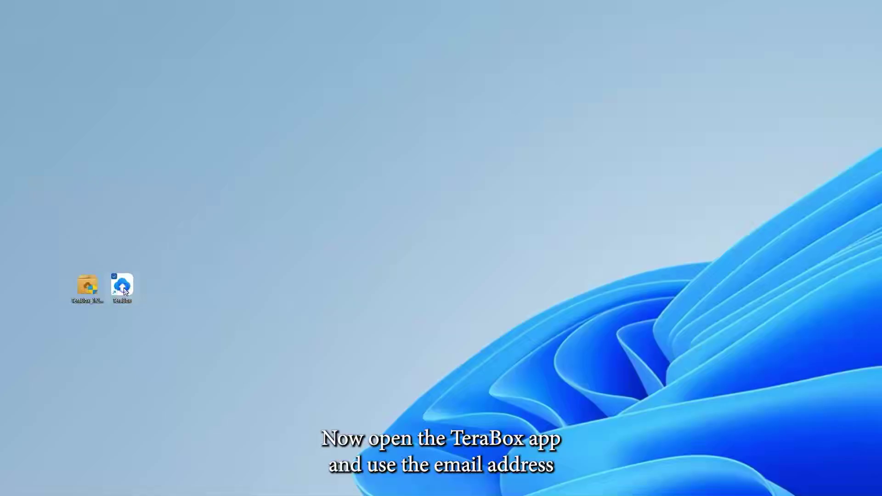
right_click(123, 287)
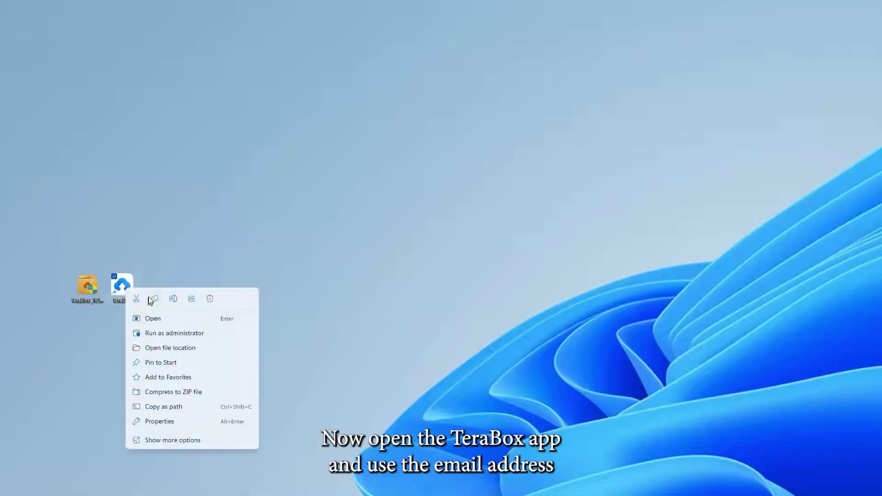
- Log in to the TeraBox app with the account e-mail and password, accepting the agreement
left_click(153, 318)
key("ctrl+a")
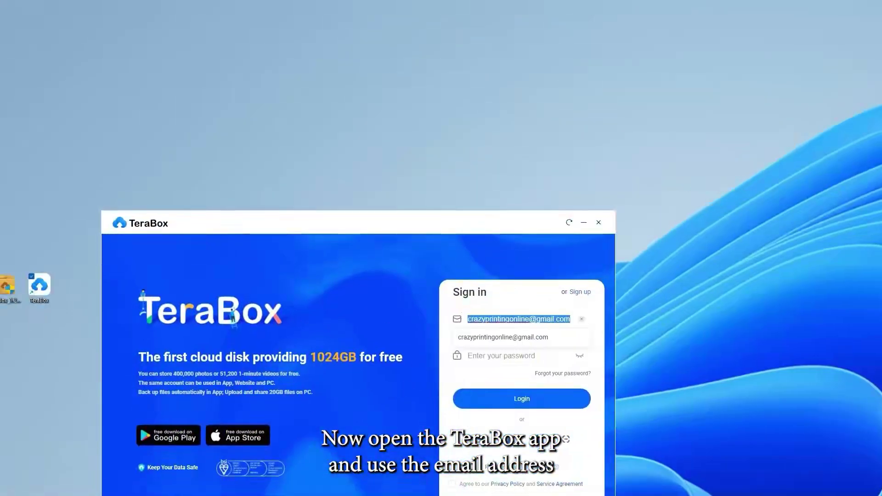
key("Tab")
type("**********")
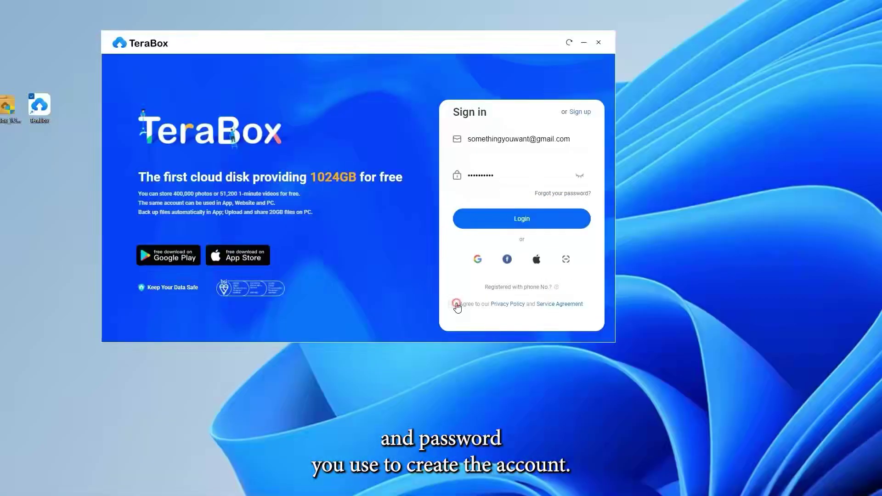
left_click(452, 483)
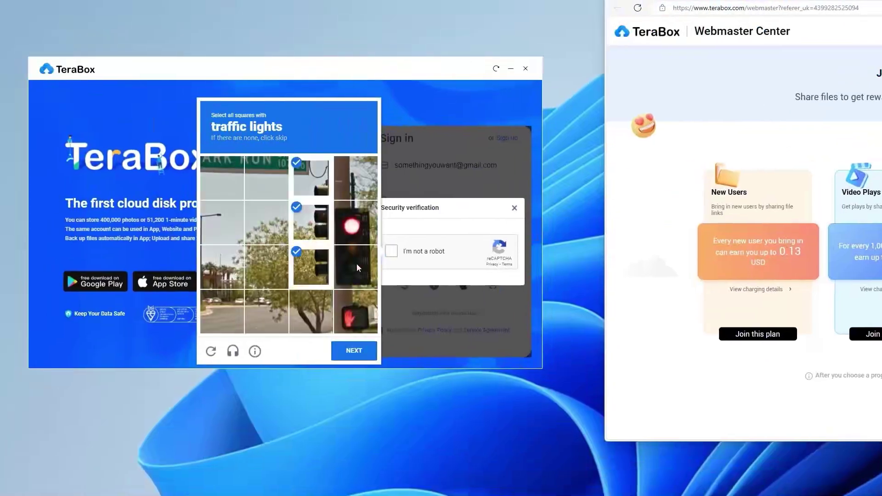
- Pass the reCAPTCHA image challenge by marking and submitting the matching tiles
left_click(358, 351)
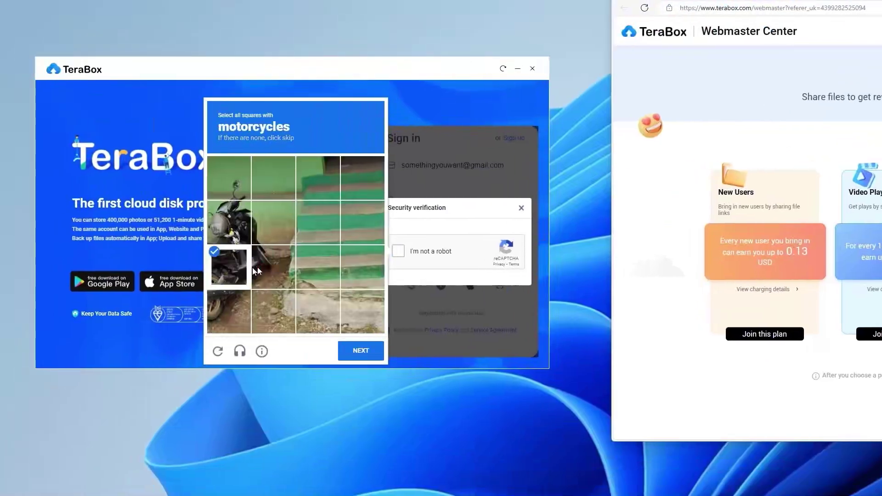
left_click(361, 351)
left_click(361, 351)
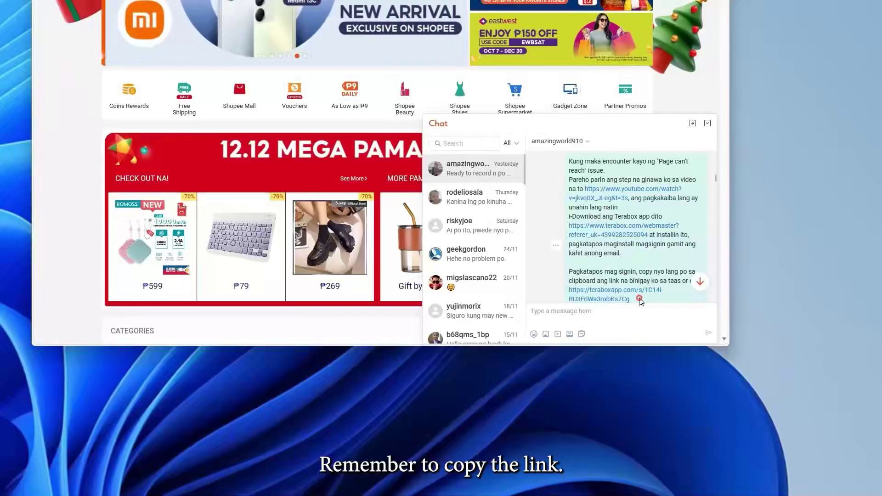
- Select the full teraboxapp share link in the Shopee chat and copy it
left_click_drag(661, 375, 662, 394)
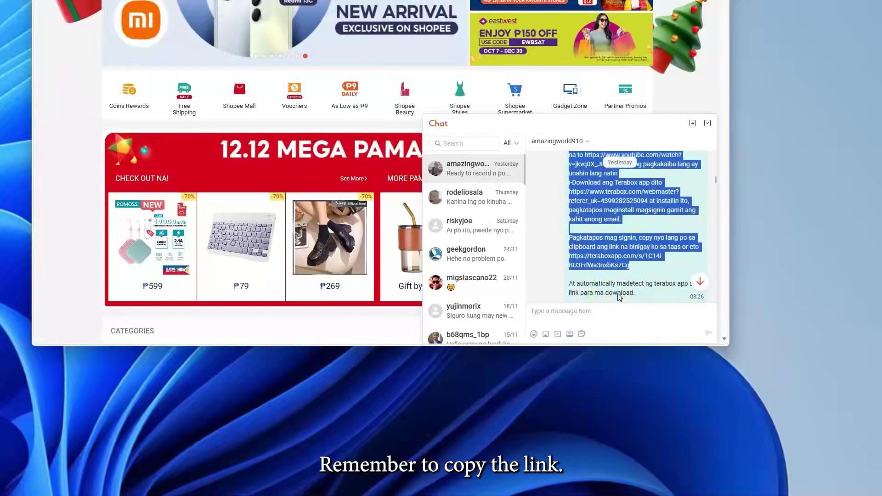
left_click(568, 334)
left_click(568, 254)
left_click_drag(570, 253, 630, 265)
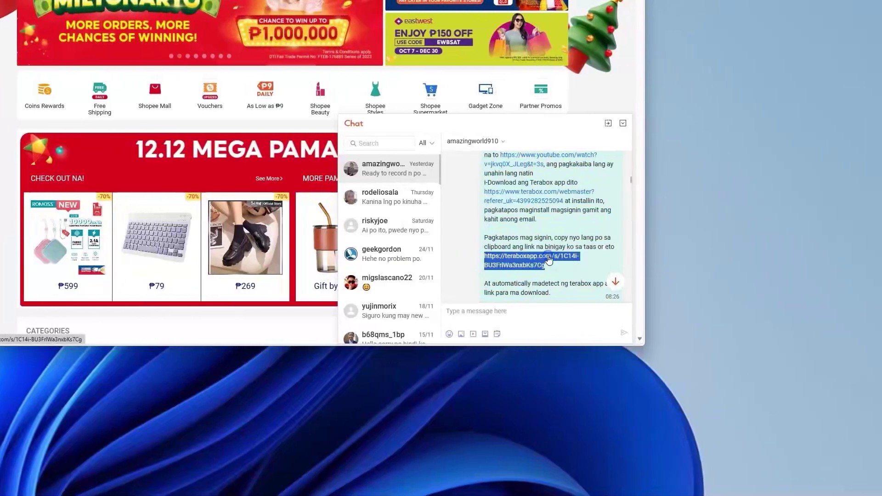
right_click(569, 256)
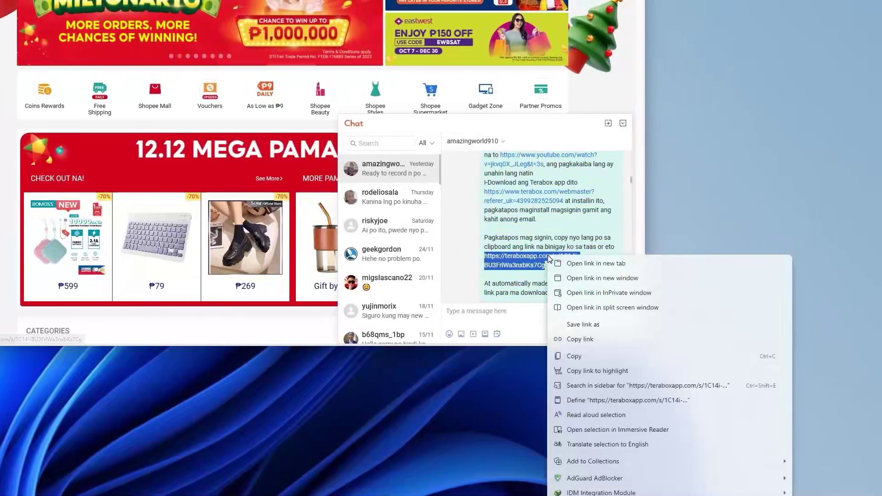
left_click(575, 356)
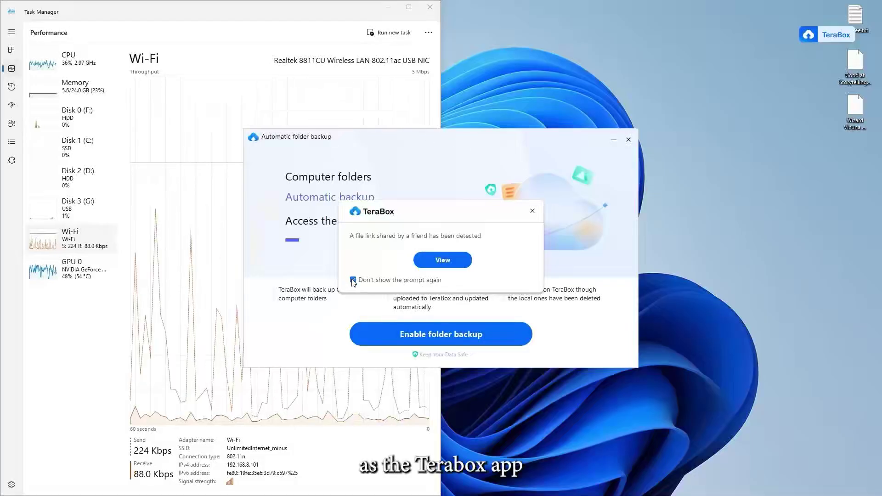
- View the detected shared link and download both the ffmpeg and Transcribe Any Language OFFLINE AI Installer folders
left_click(352, 280)
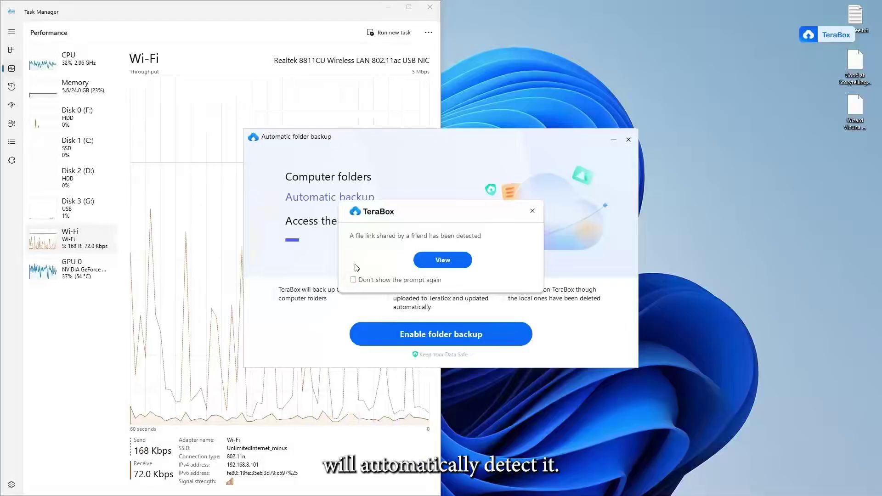
left_click(442, 260)
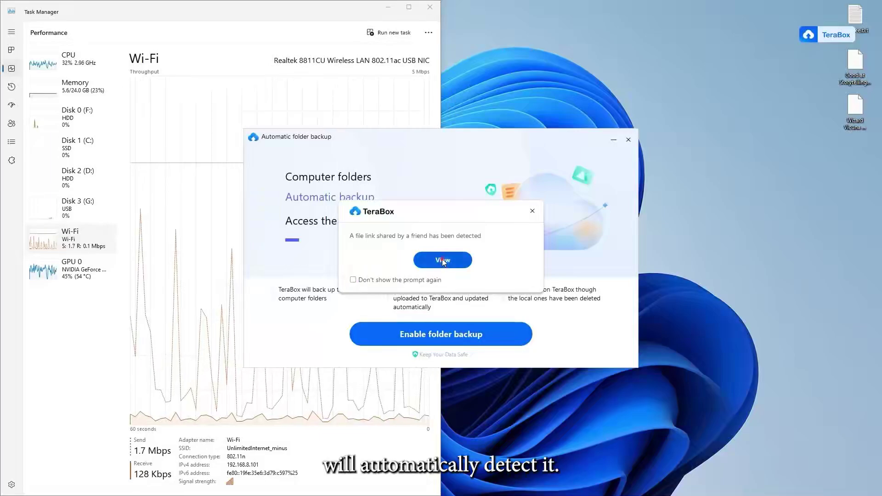
left_click_drag(391, 132, 754, 133)
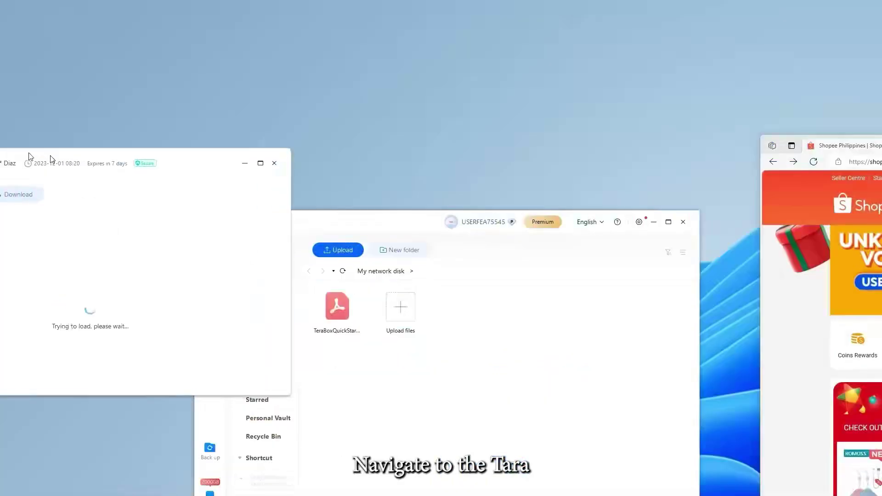
left_click_drag(33, 160, 235, 375)
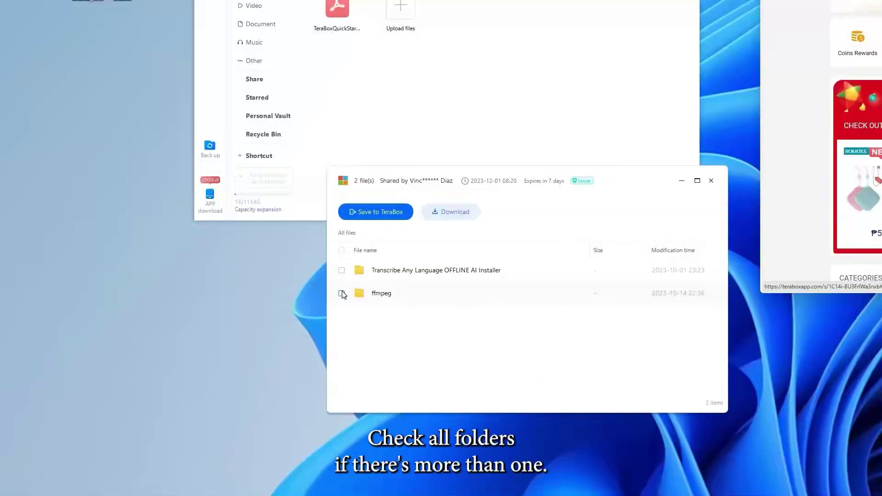
left_click(341, 293)
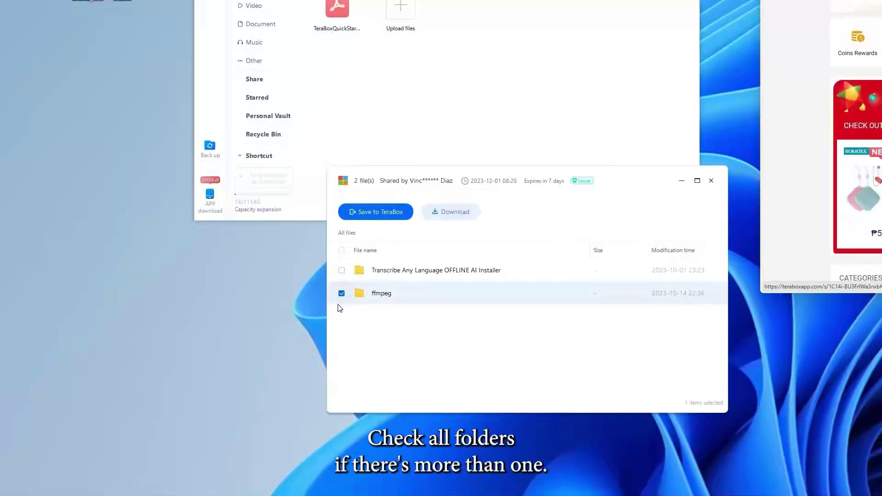
left_click(342, 271)
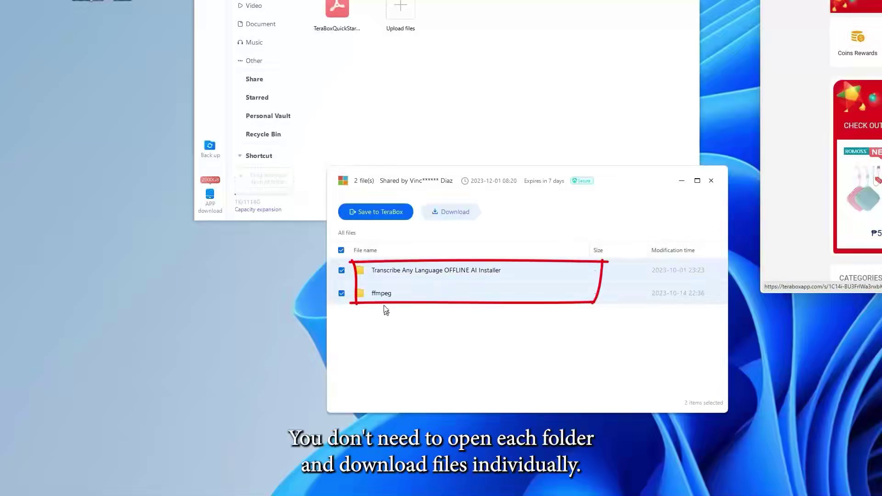
left_click(453, 214)
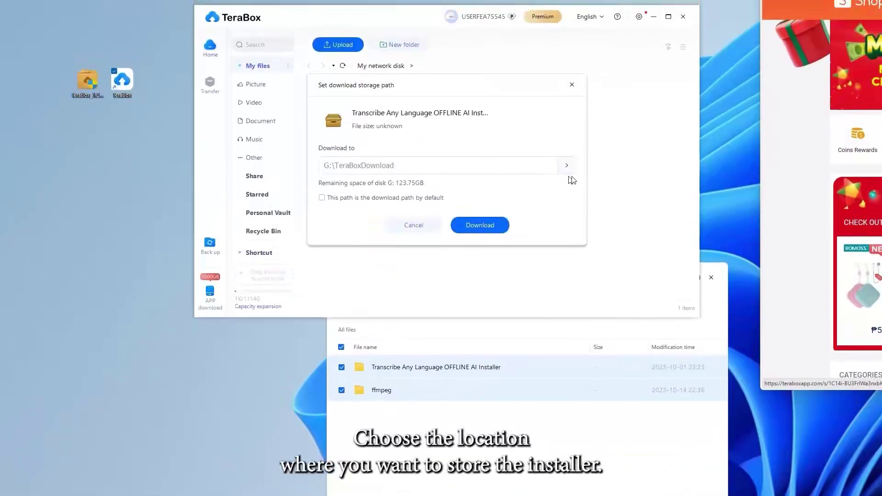
- Open the folder browser to change the Download to path
left_click(565, 167)
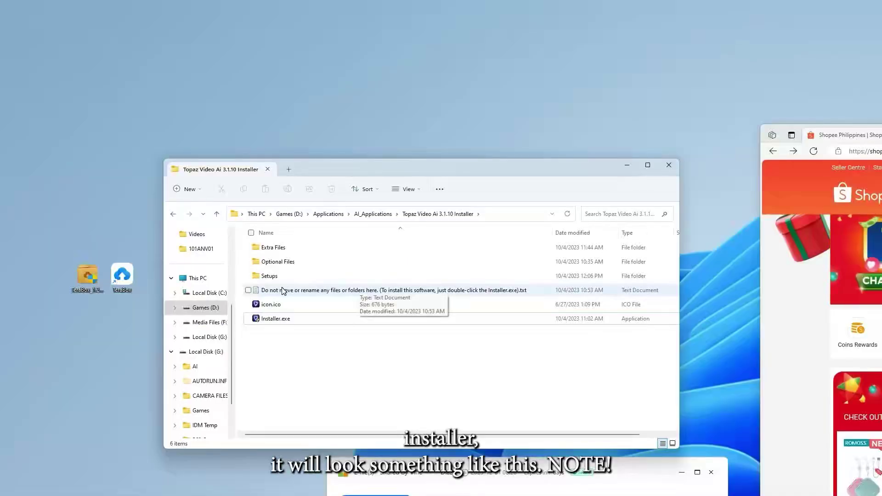
- Open Installer.exe from the Topaz Video Ai 3.1.10 Installer folder
left_click(317, 291)
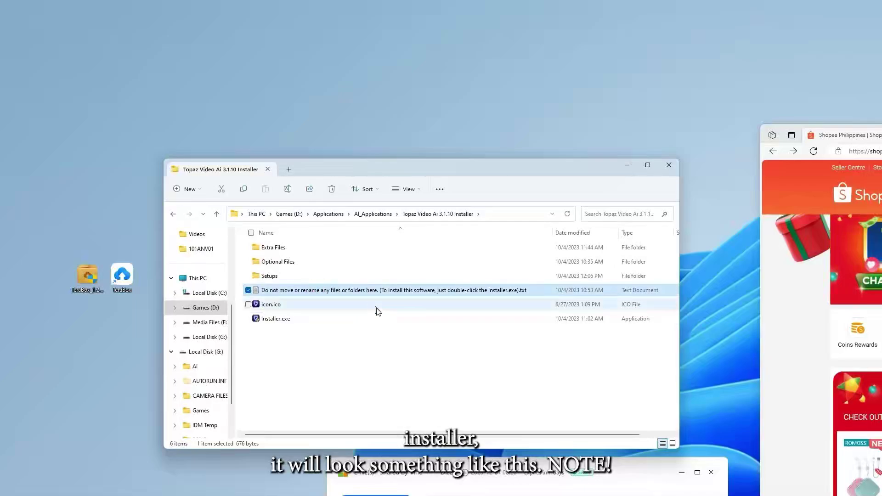
left_click(335, 342)
left_click(284, 323)
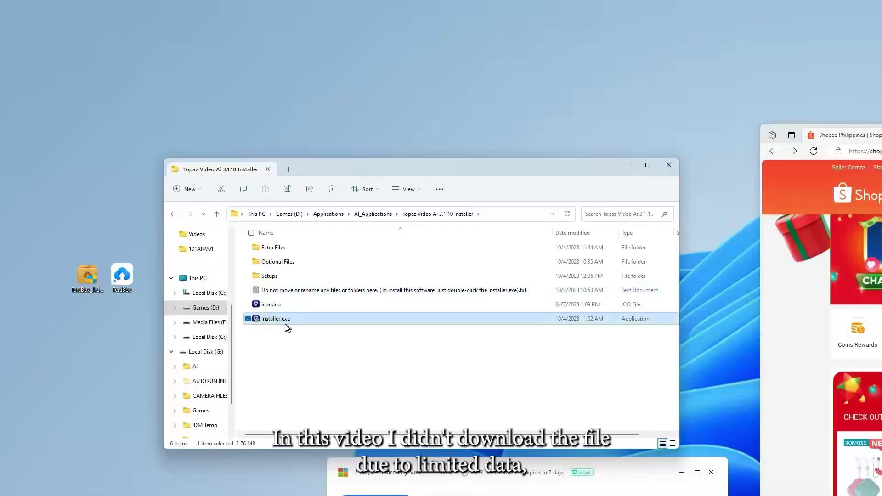
left_click(289, 338)
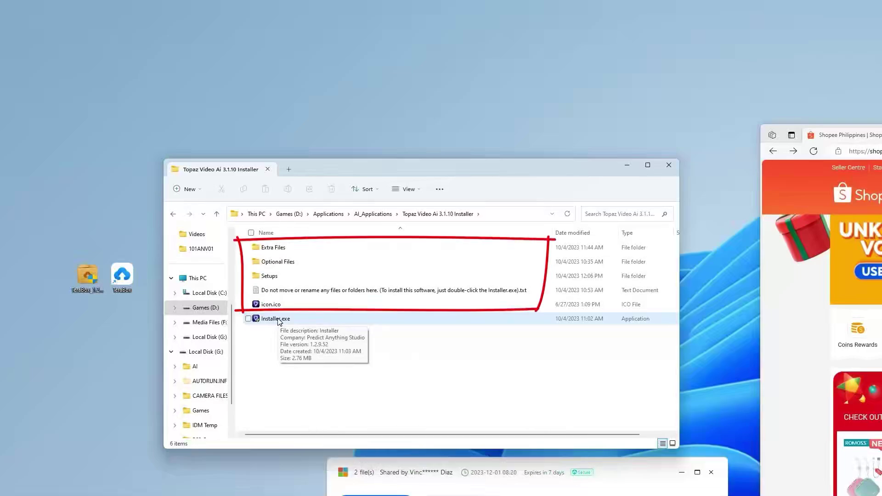
right_click(277, 319)
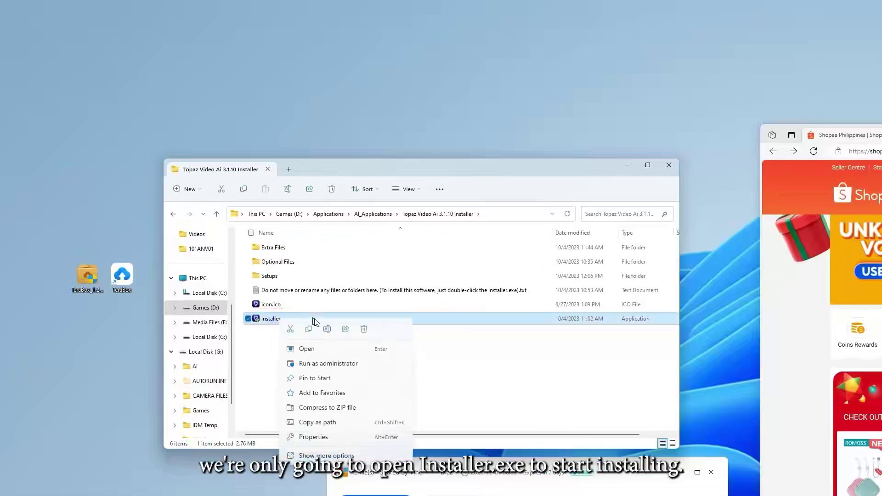
left_click(311, 348)
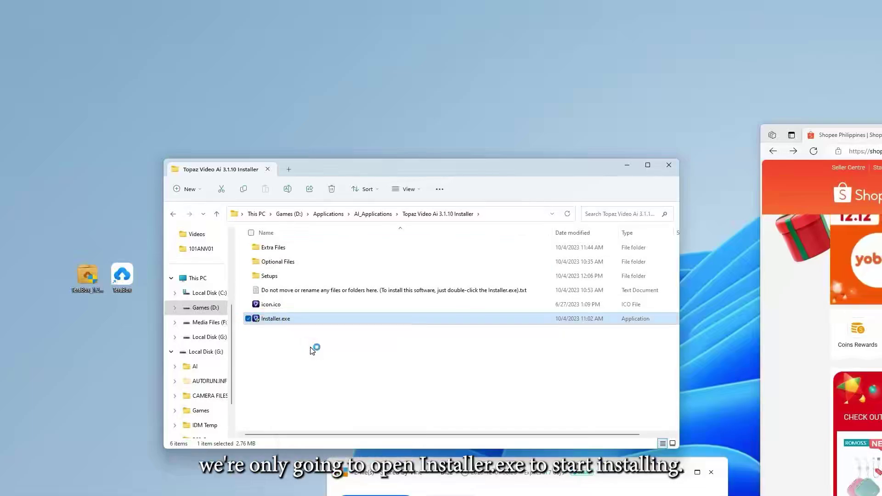